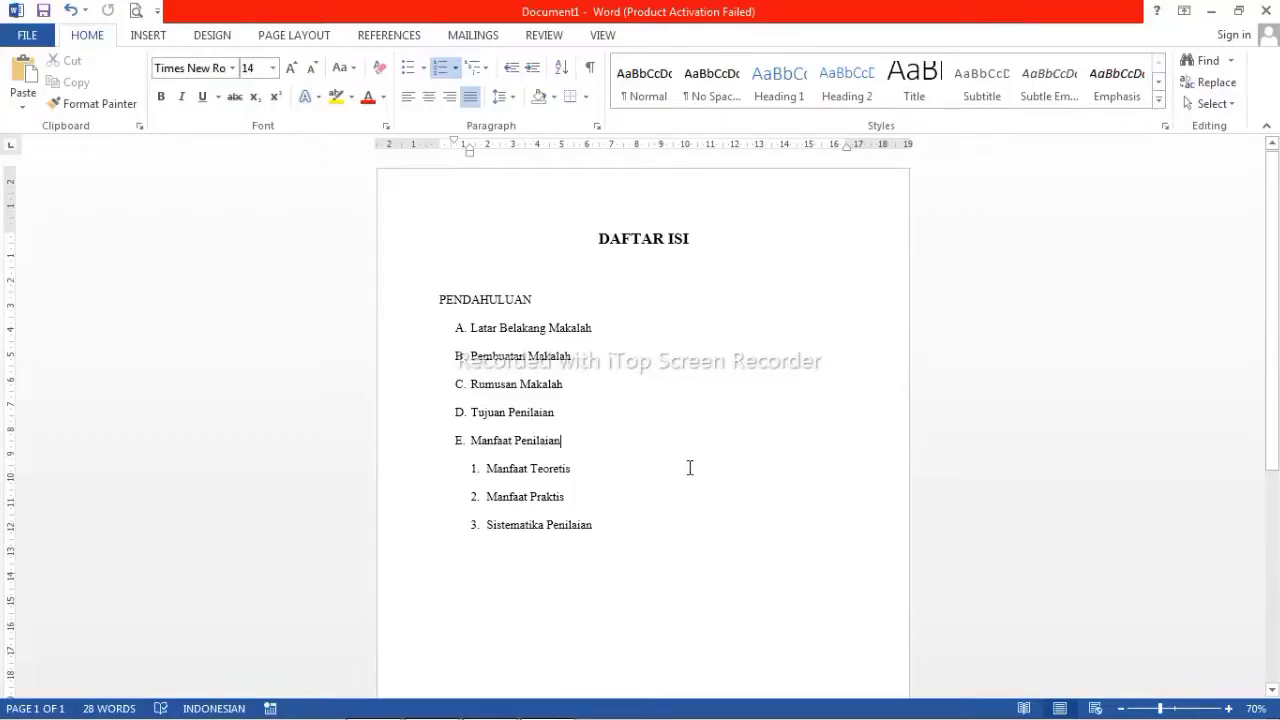
Toggle the ruler off and back on from the View tab, then put the cursor before PENDAHULUAN
left_click(632, 316)
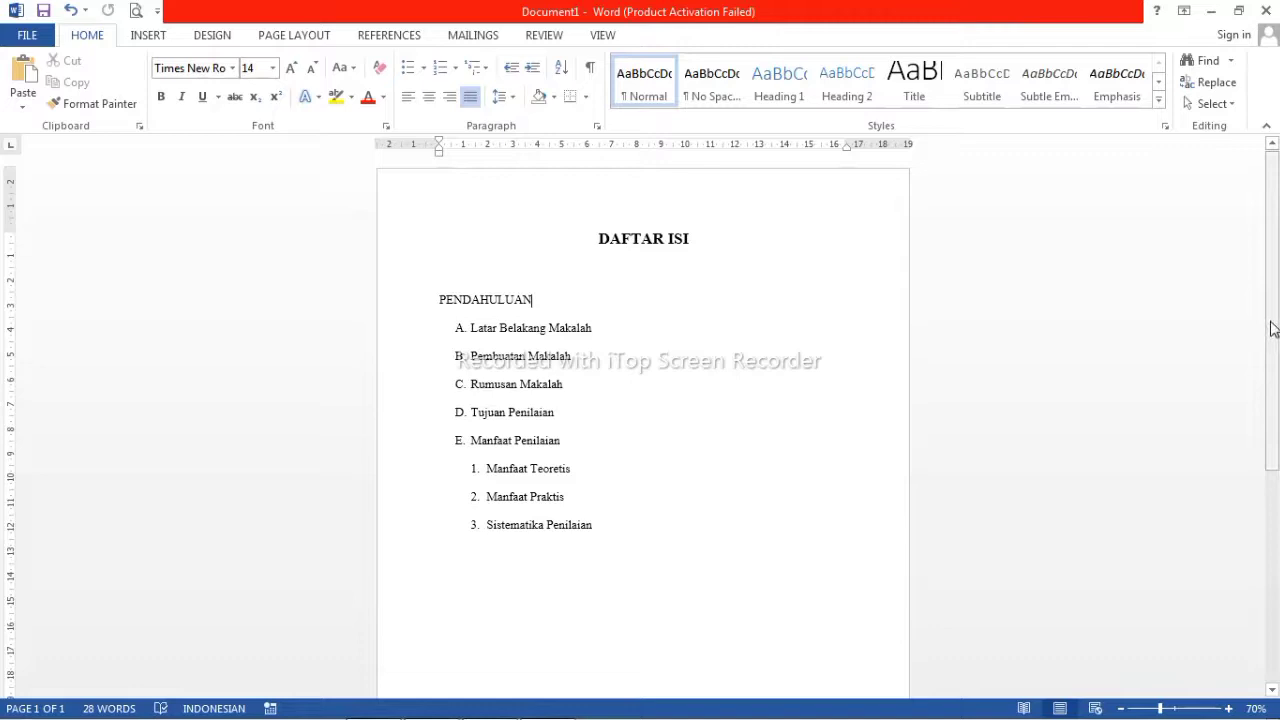
left_click_drag(1271, 330, 1271, 316)
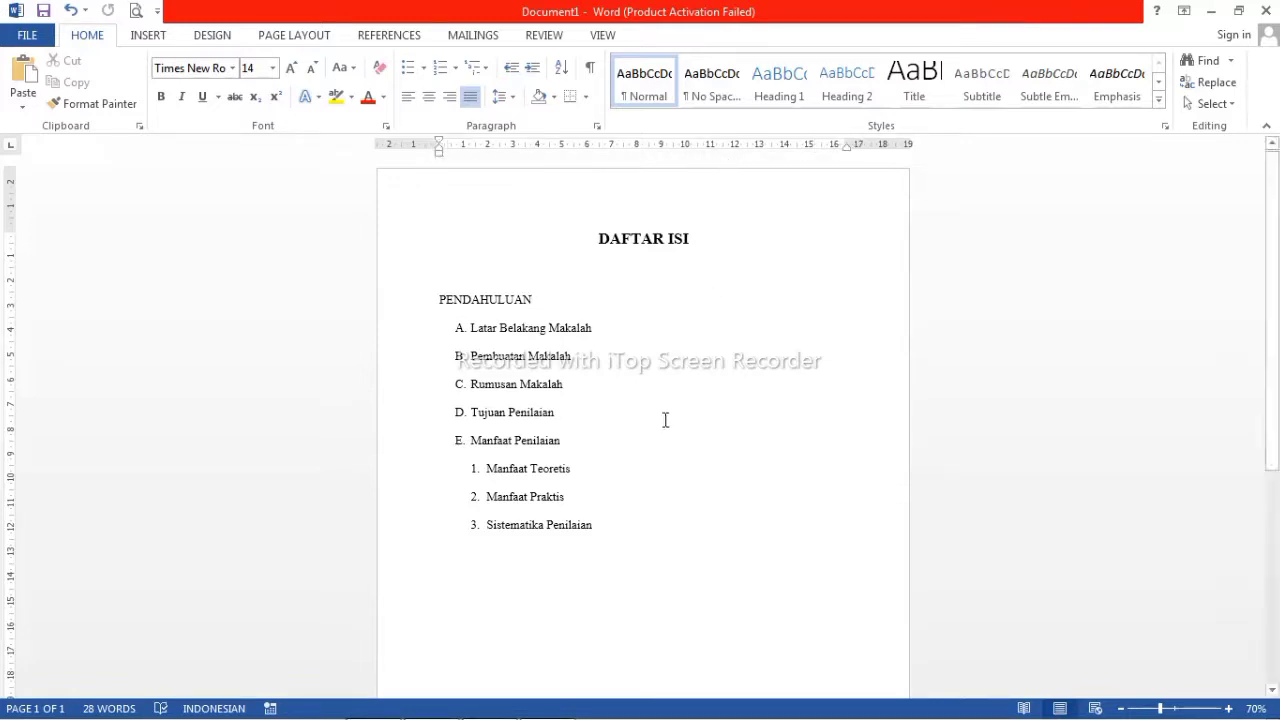
left_click(601, 36)
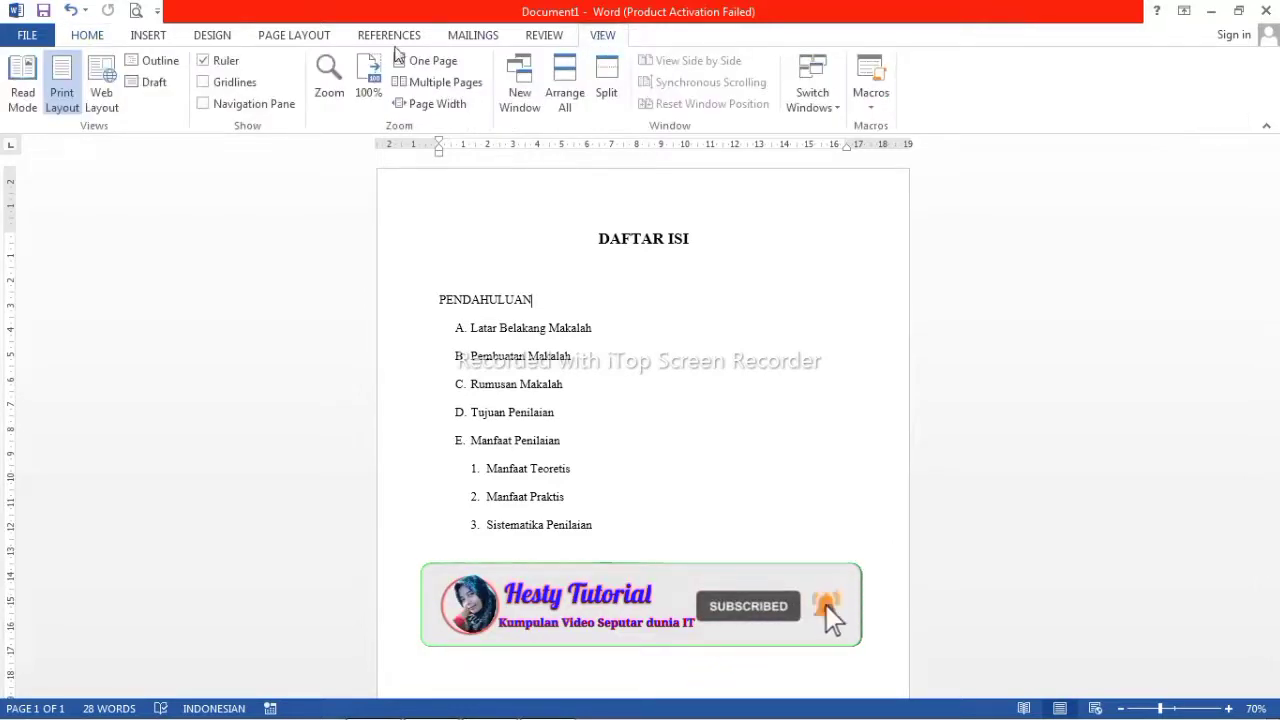
left_click(204, 62)
left_click(204, 62)
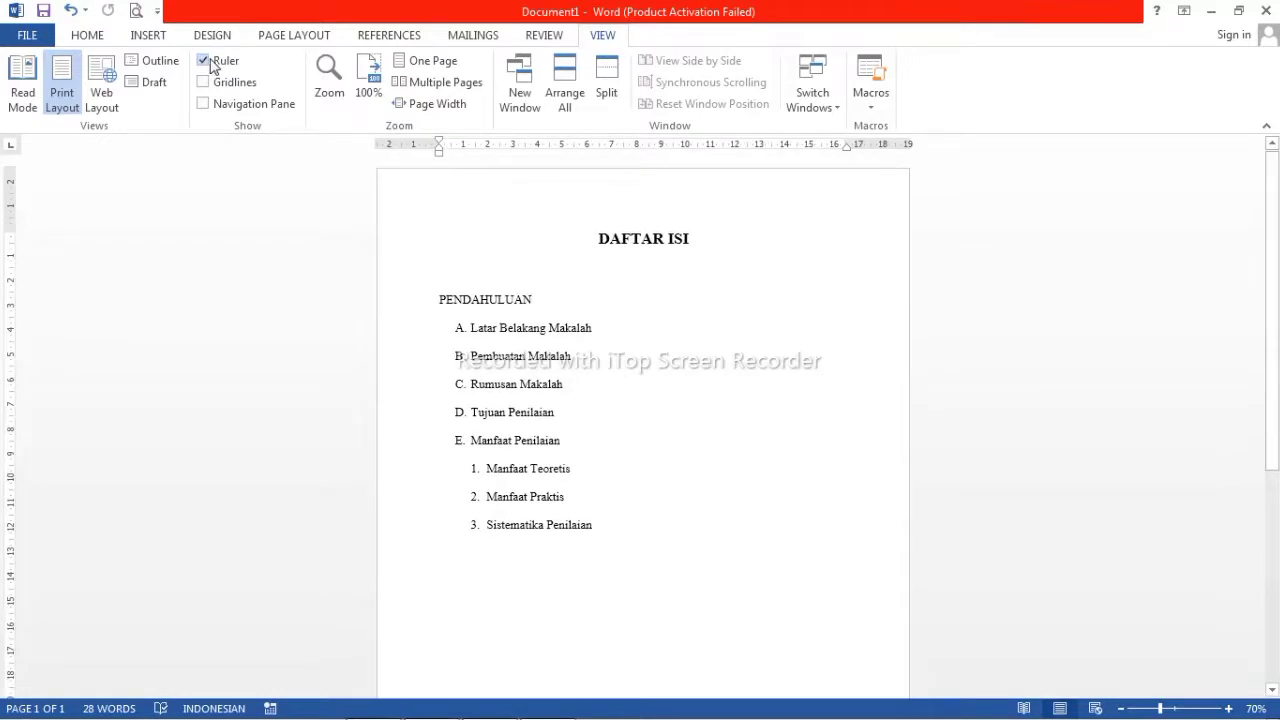
left_click(655, 303)
left_click(440, 300)
Select the outline from PENDAHULUAN to Sistematika Penilaian and set the tab selector to Right Tab
scroll(443, 297, "down", 1)
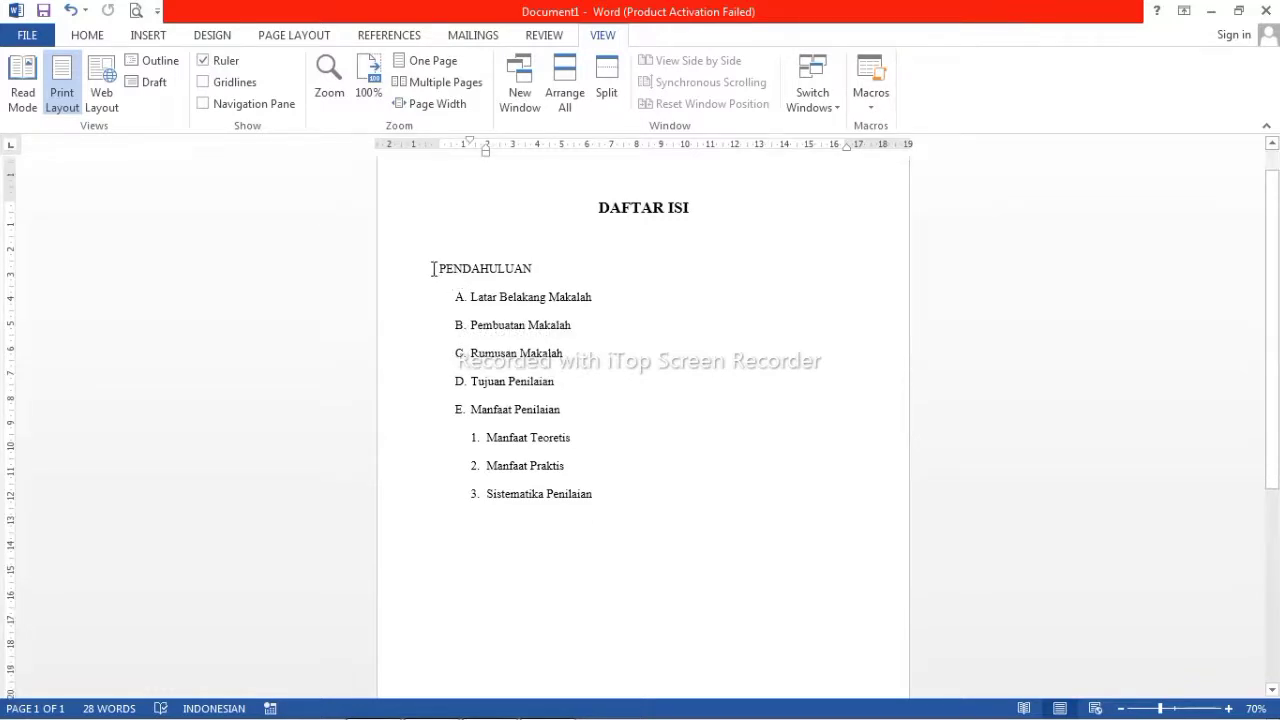
mouse_move(436, 268)
left_mouse_down()
mouse_move(571, 318)
mouse_move(633, 509)
left_mouse_up()
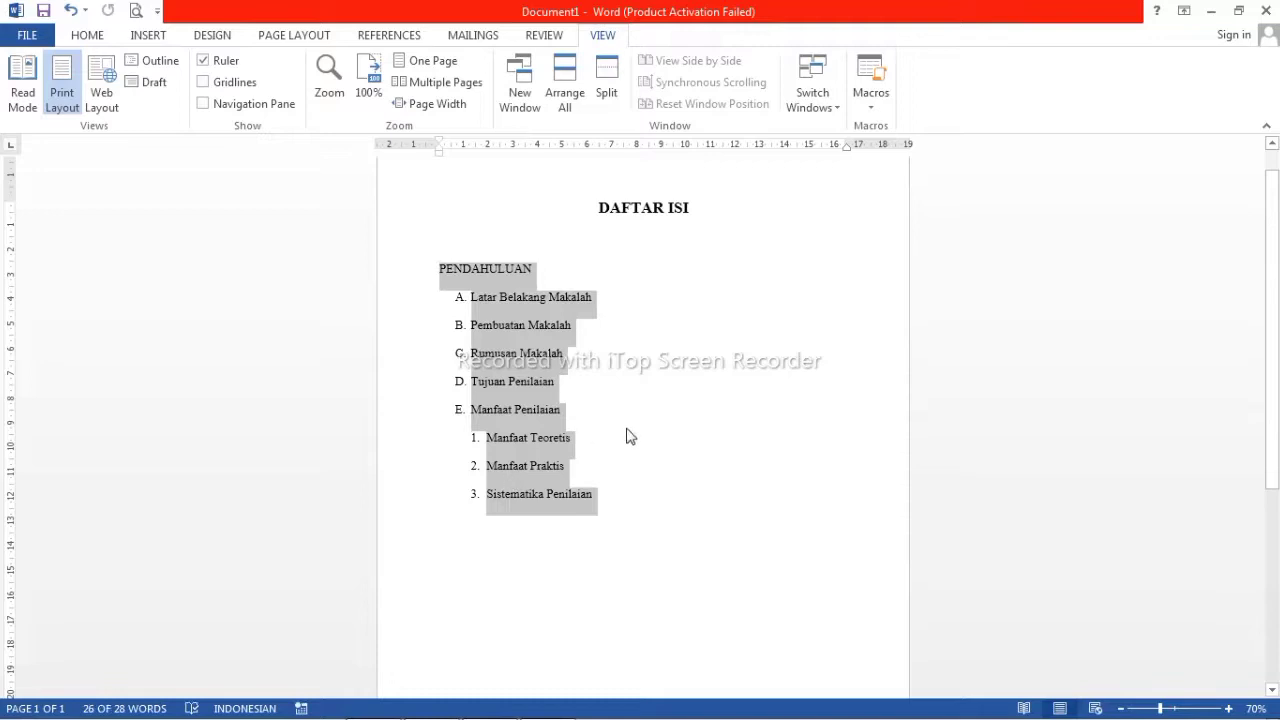
scroll(629, 436, "up", 1)
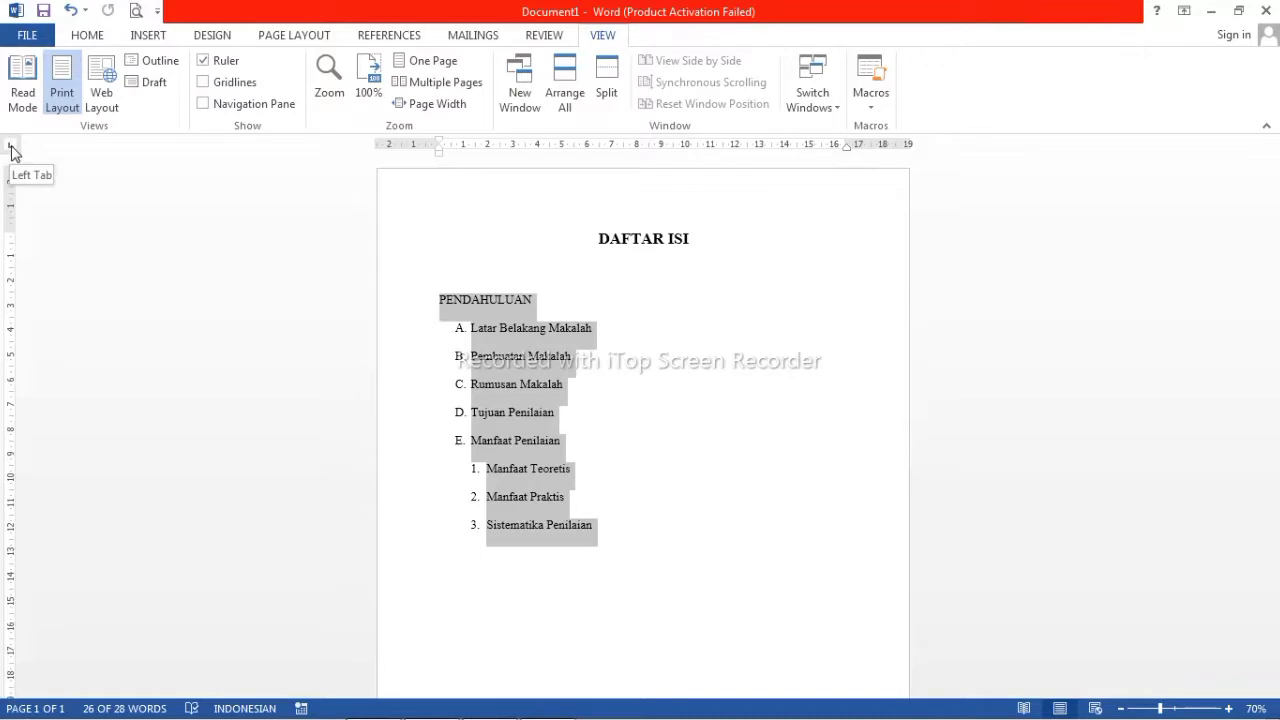
left_click(11, 149)
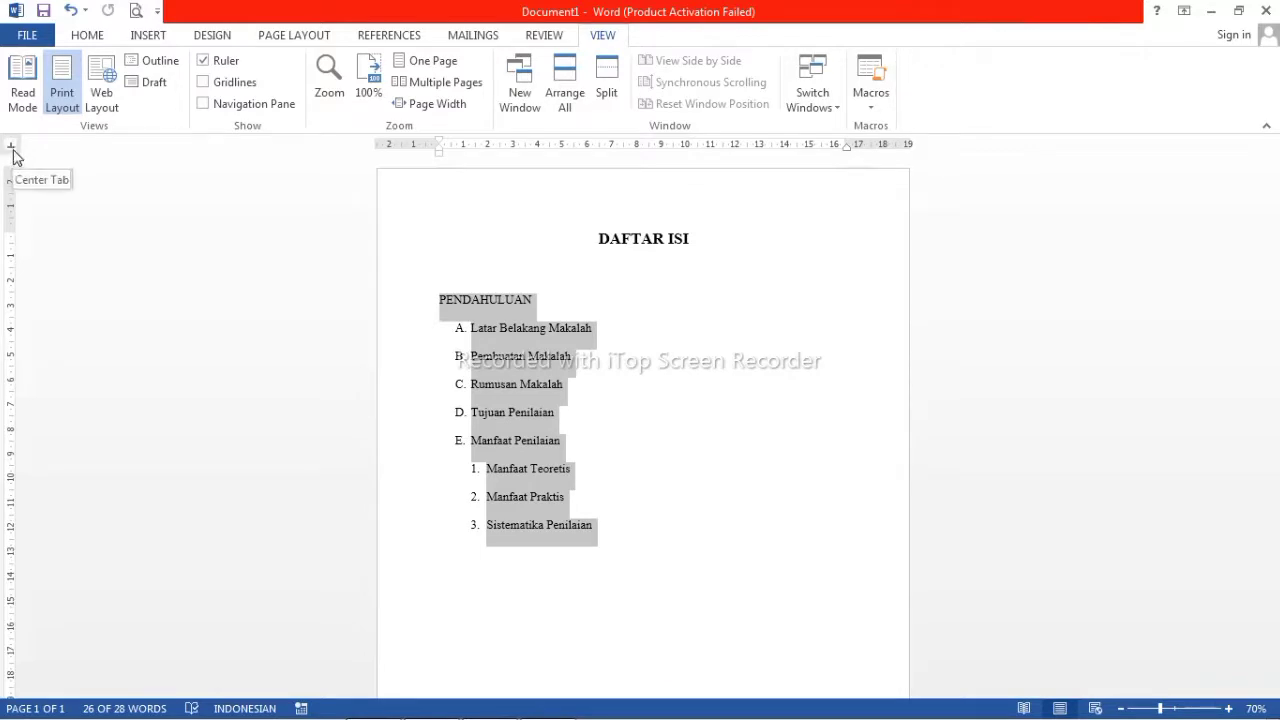
left_click(11, 150)
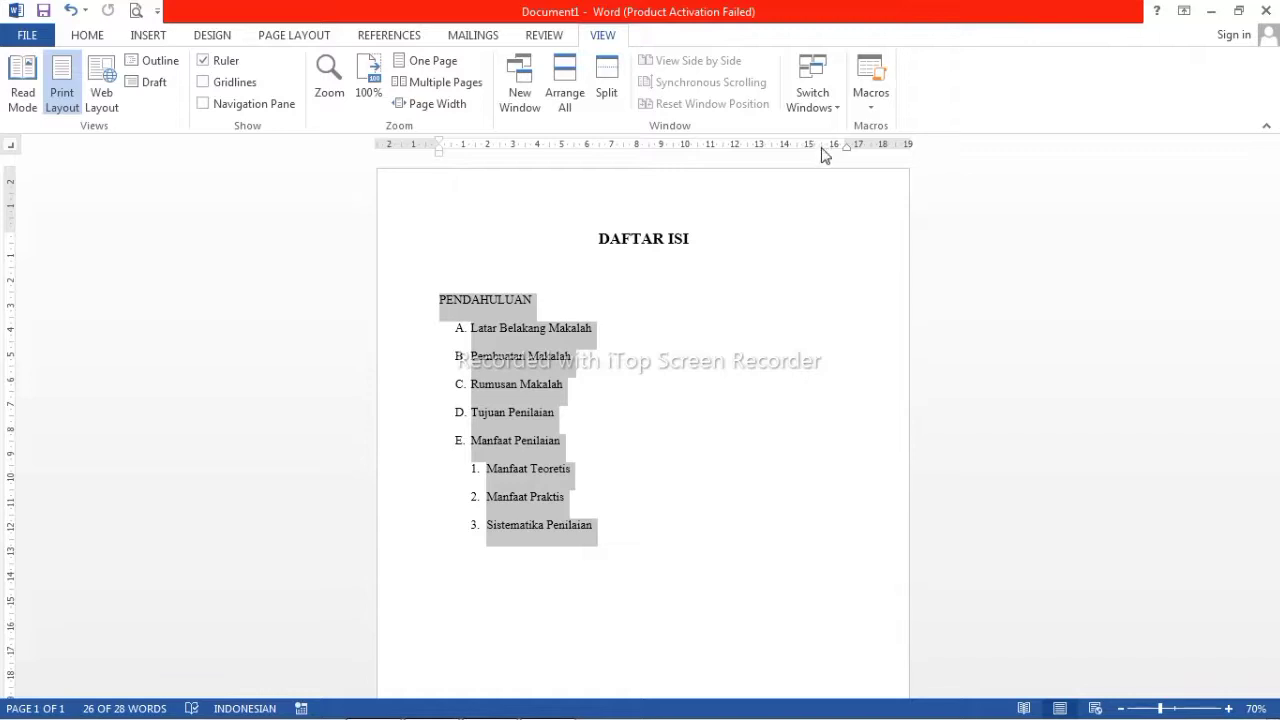
Nudge the right indent marker right and place a right tab stop at about 16 cm
left_click_drag(846, 146, 876, 146)
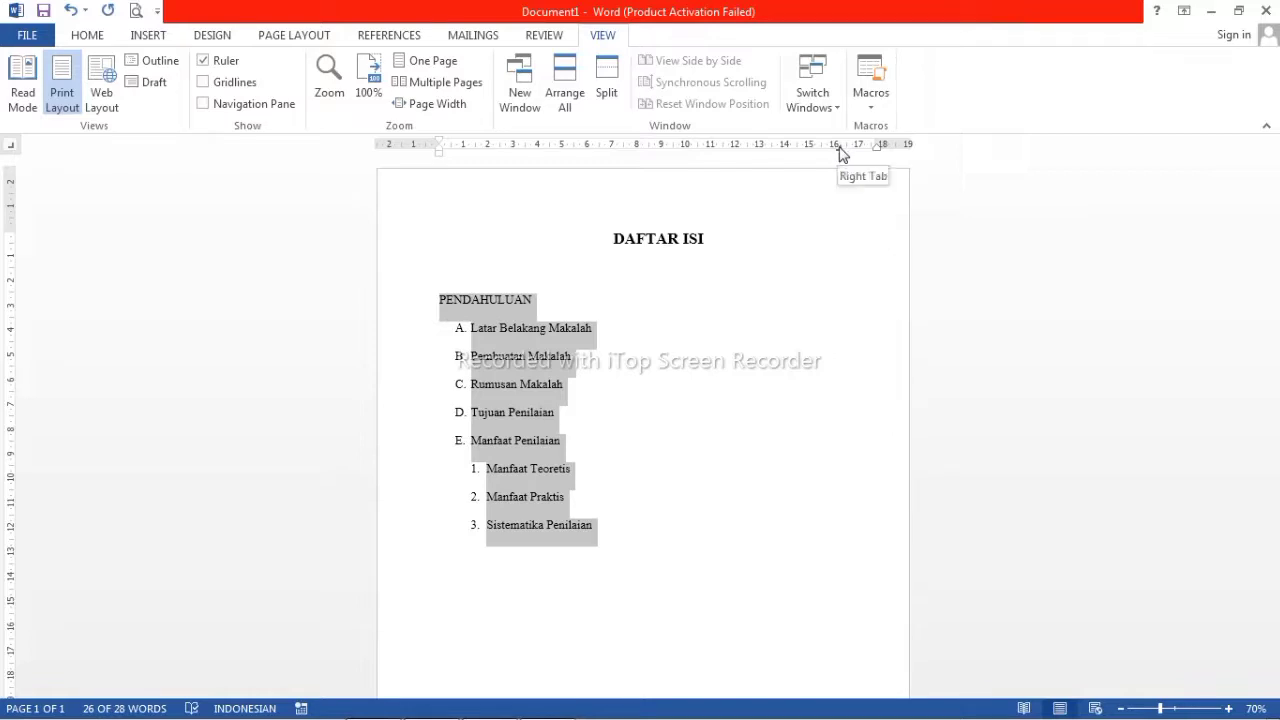
left_click(840, 150)
Set the 16 cm right tab stop to use the dotted leader (option 2)
double_click(838, 148)
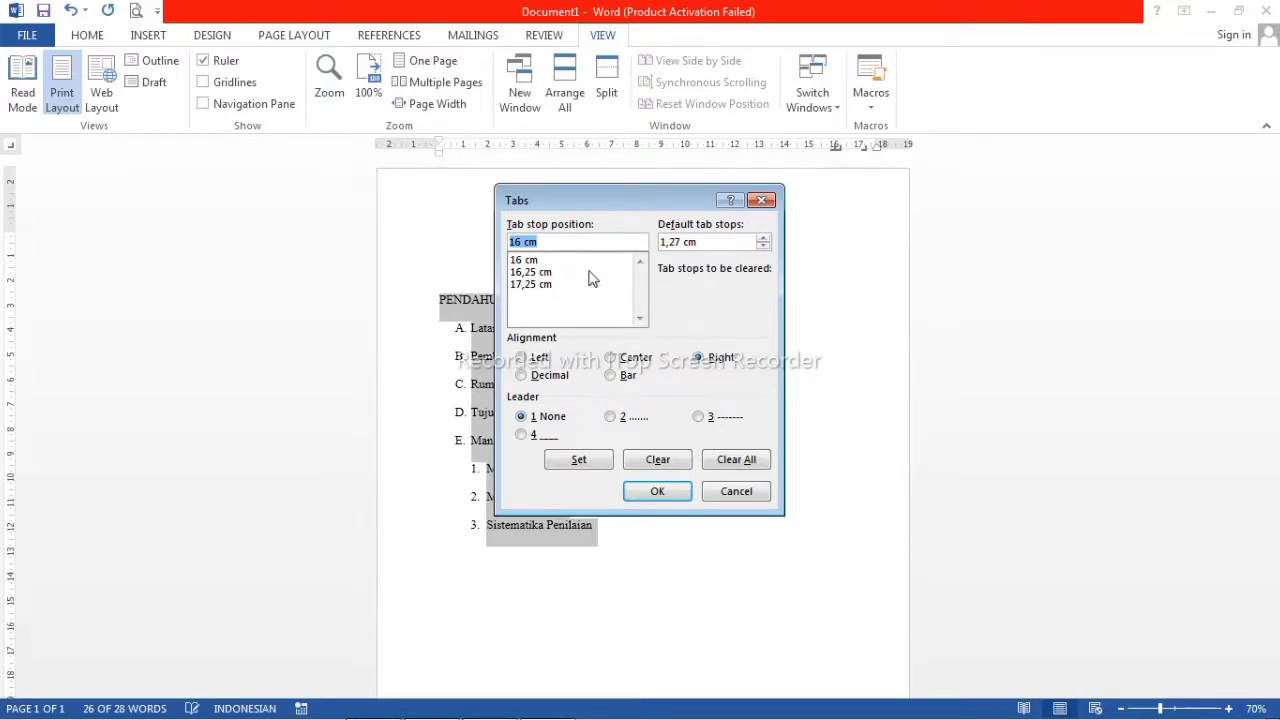
left_click(611, 417)
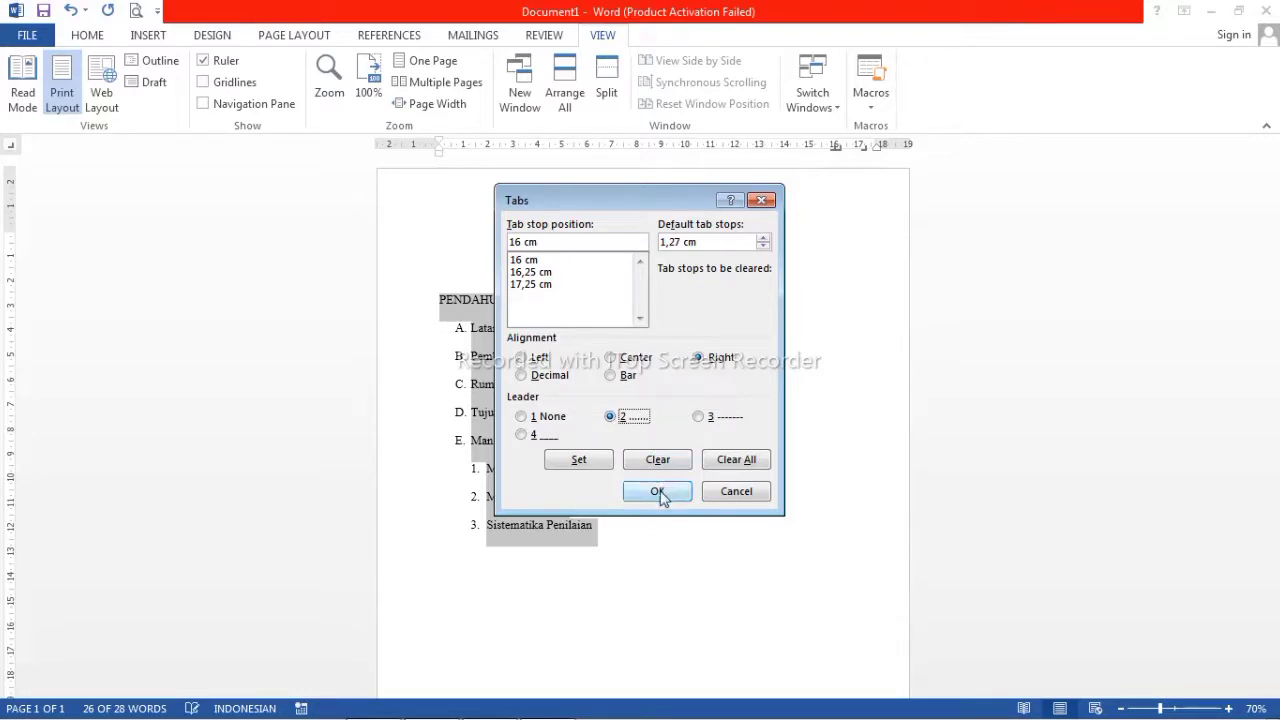
left_click(658, 492)
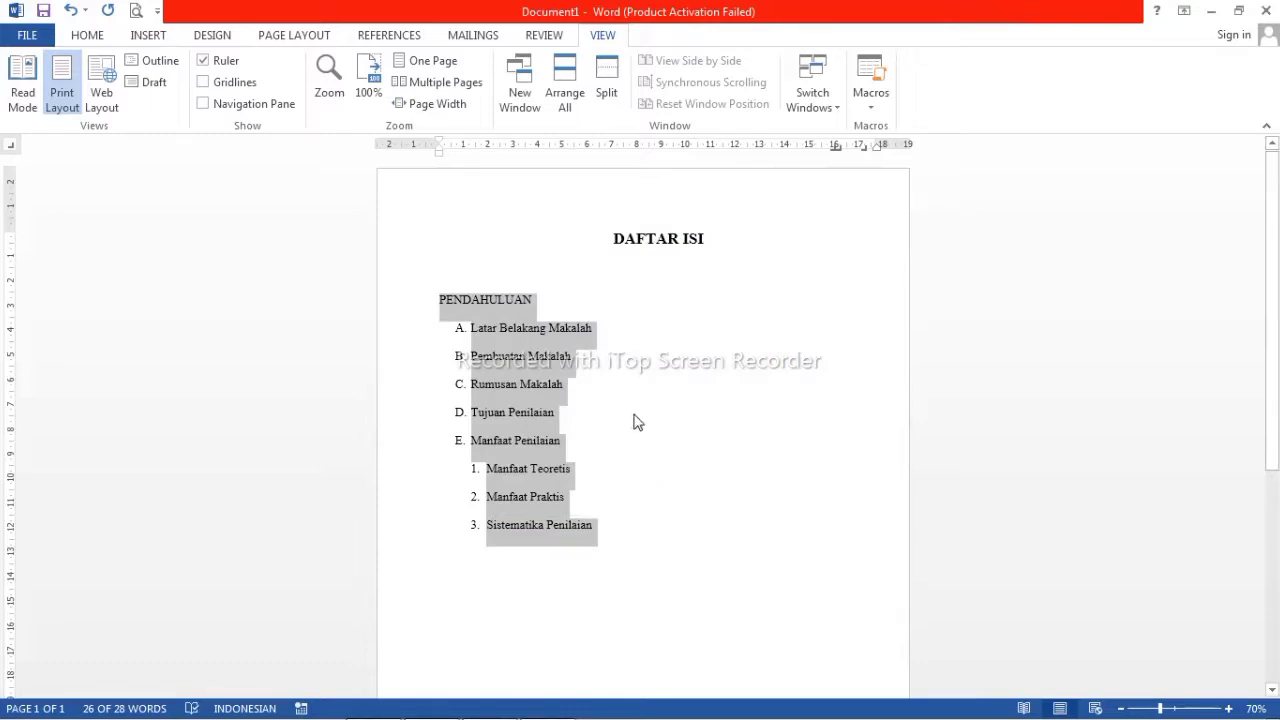
Add dotted-leader tabs and roman page numbers after PENDAHULUAN, Latar Belakang Makalah, Pembuatan Makalah and Rumusan Makalah
left_click(538, 301)
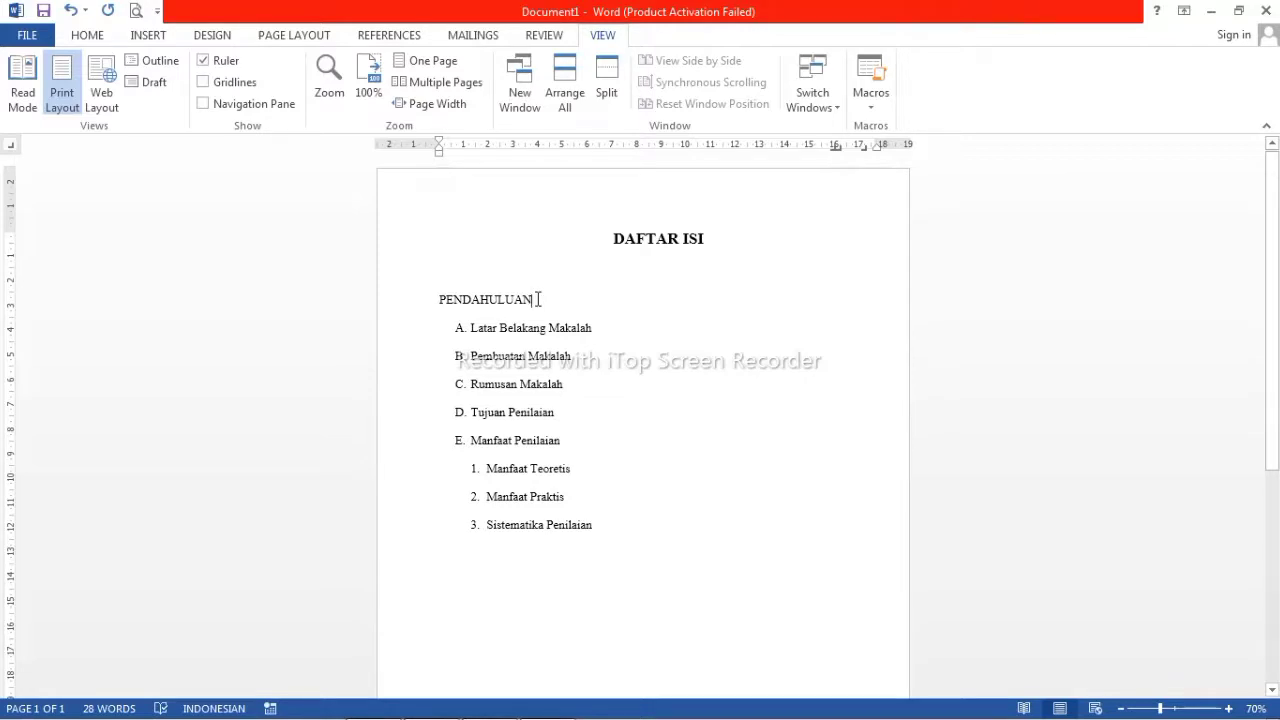
key("Tab")
type("i")
left_click(594, 330)
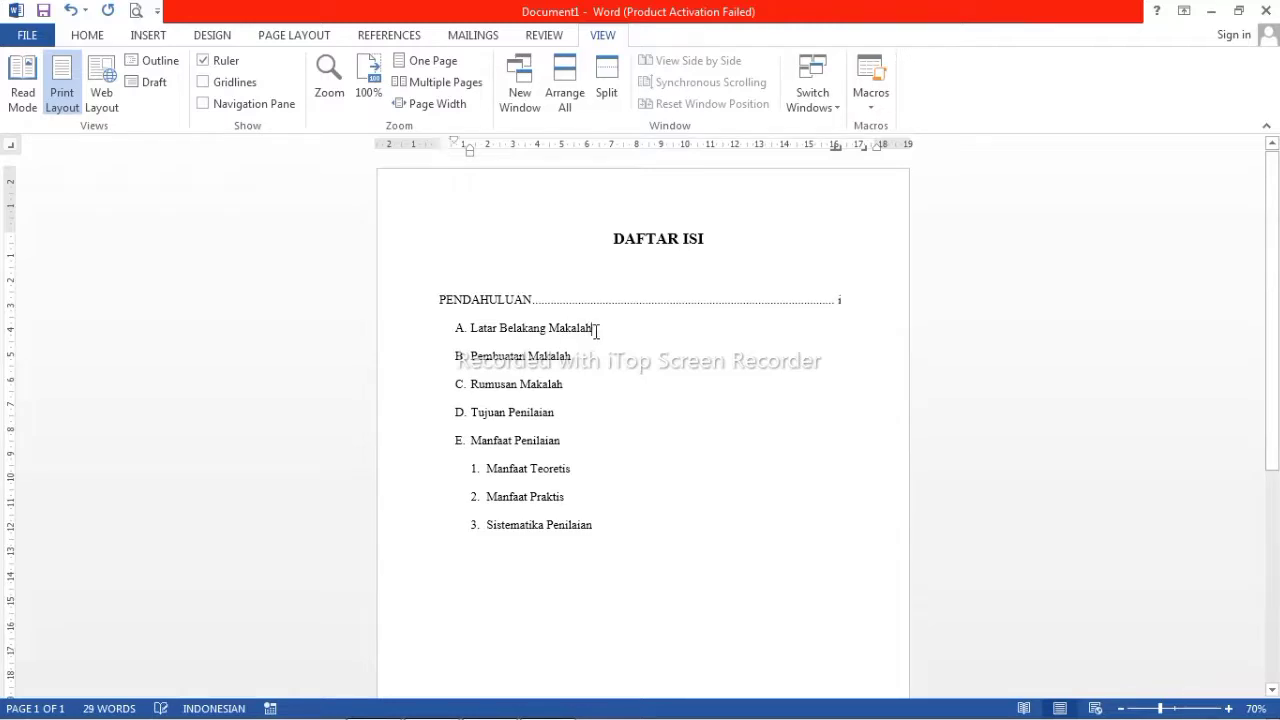
key("Tab")
type("ii")
key("BackSpace")
key("BackSpace")
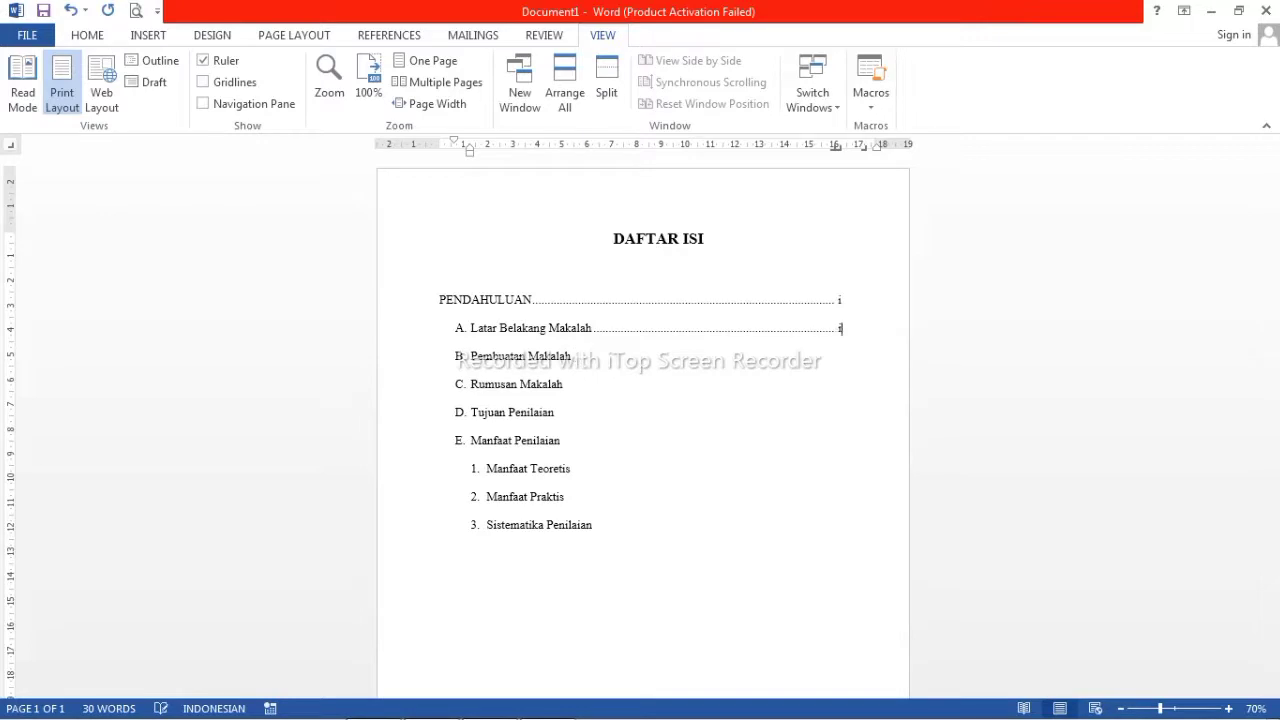
type("ii")
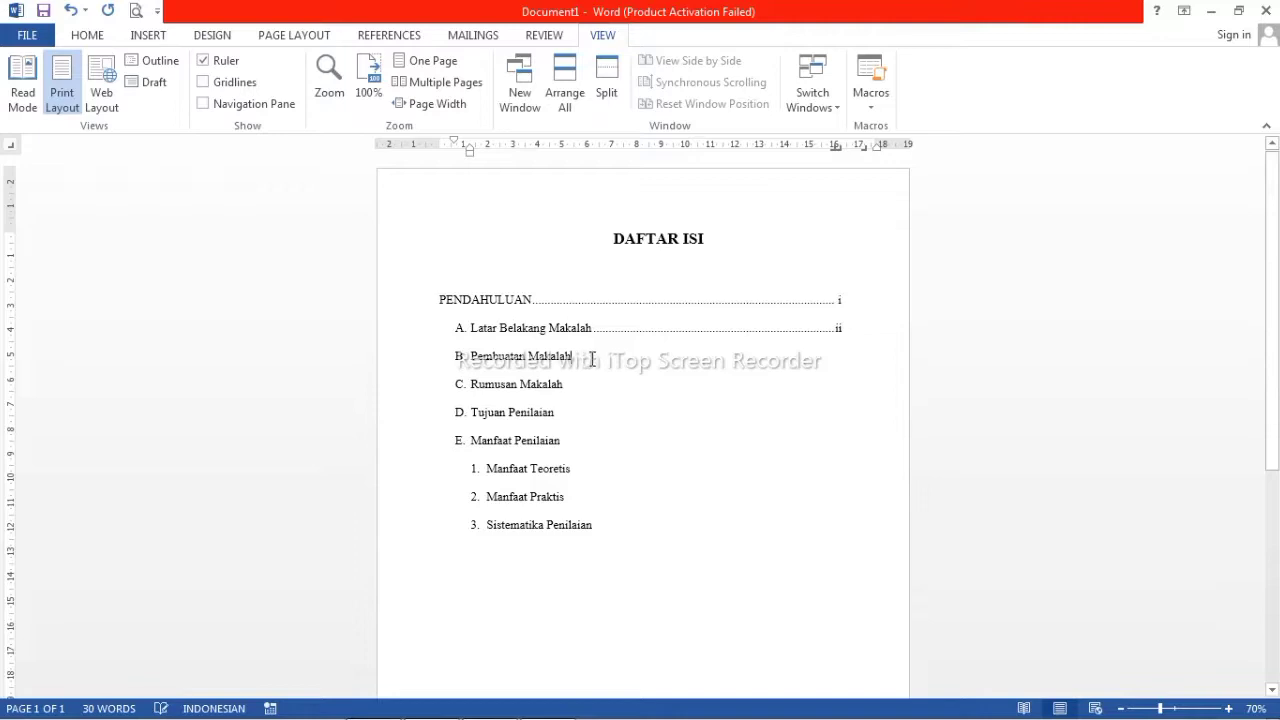
left_click(606, 361)
key("Tab")
type("ii")
left_click(569, 386)
key("Tab")
type("v")
Add dotted-leader tabs and page numbers from Tujuan Penilaian through Sistematika Penilaian, continuing the roman numerals to ix
left_click(566, 410)
key("Tab")
type("v")
left_click(566, 442)
key("Tab")
type("i")
left_click(606, 457)
key("Tab")
type("vii")
left_click(566, 497)
key("Tab")
type("viii")
left_click(600, 531)
key("Tab")
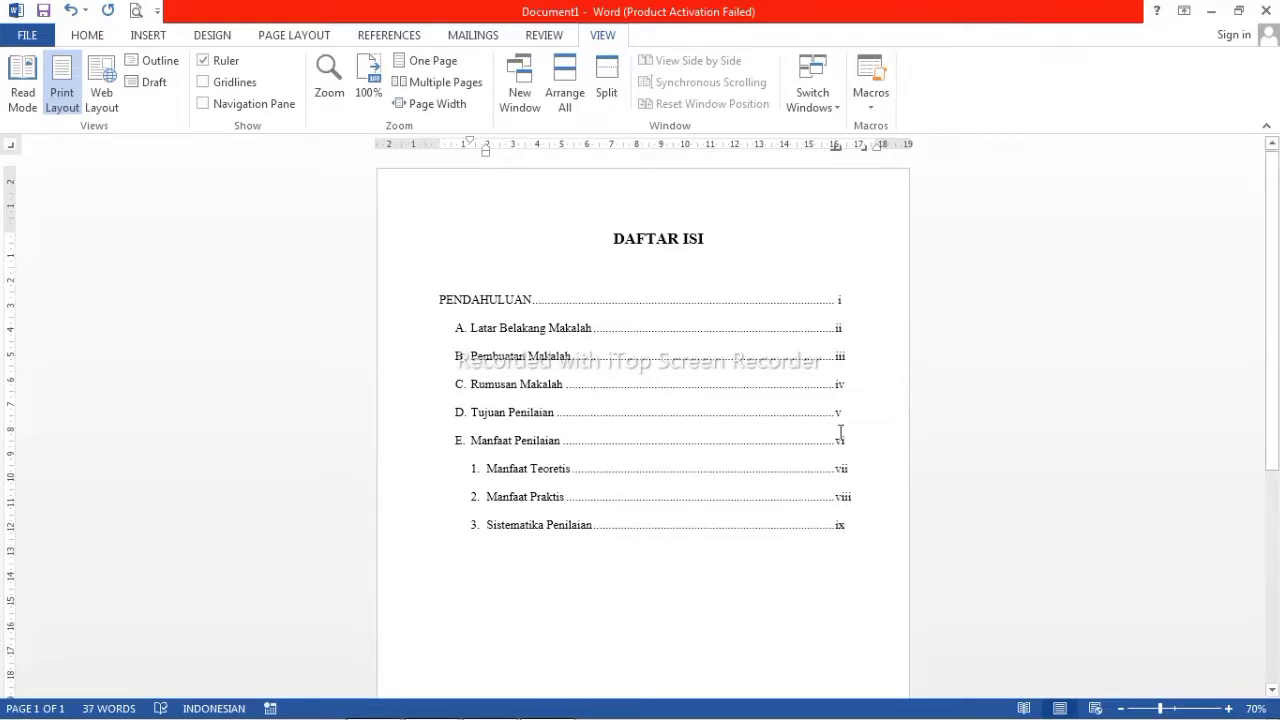
left_click(849, 574)
scroll(675, 580, "down", 1)
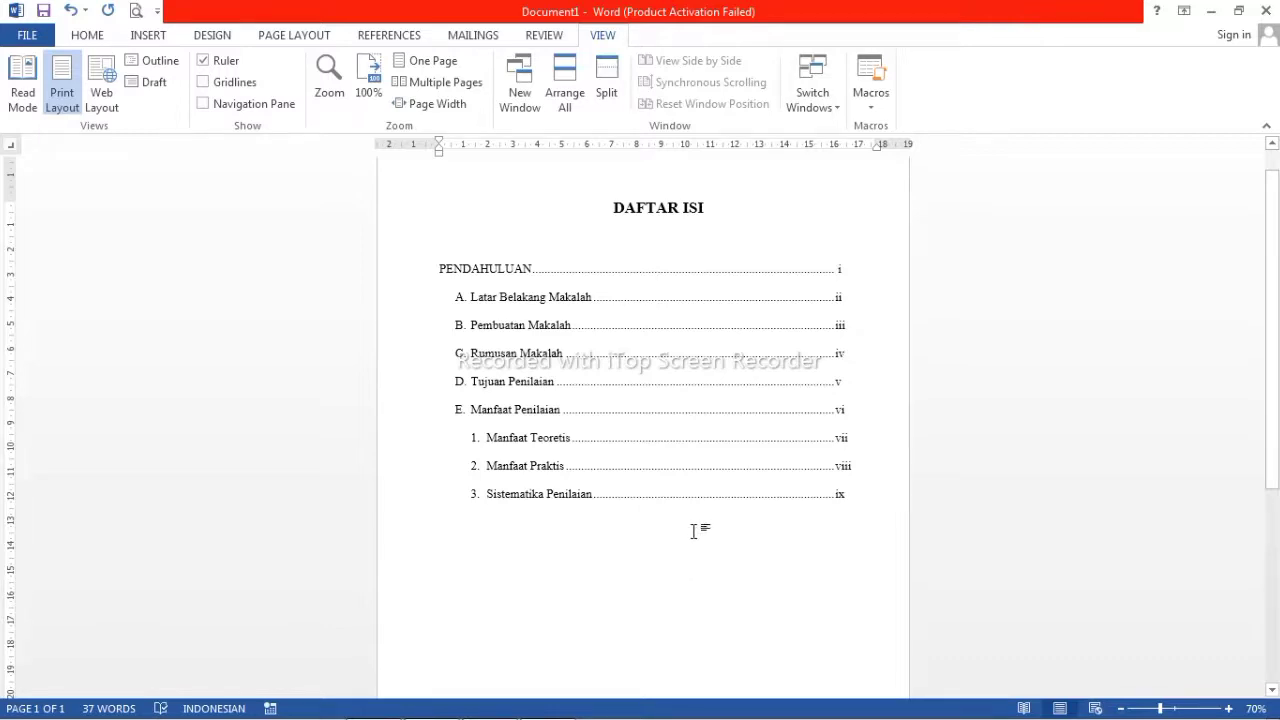
scroll(694, 535, "up", 1)
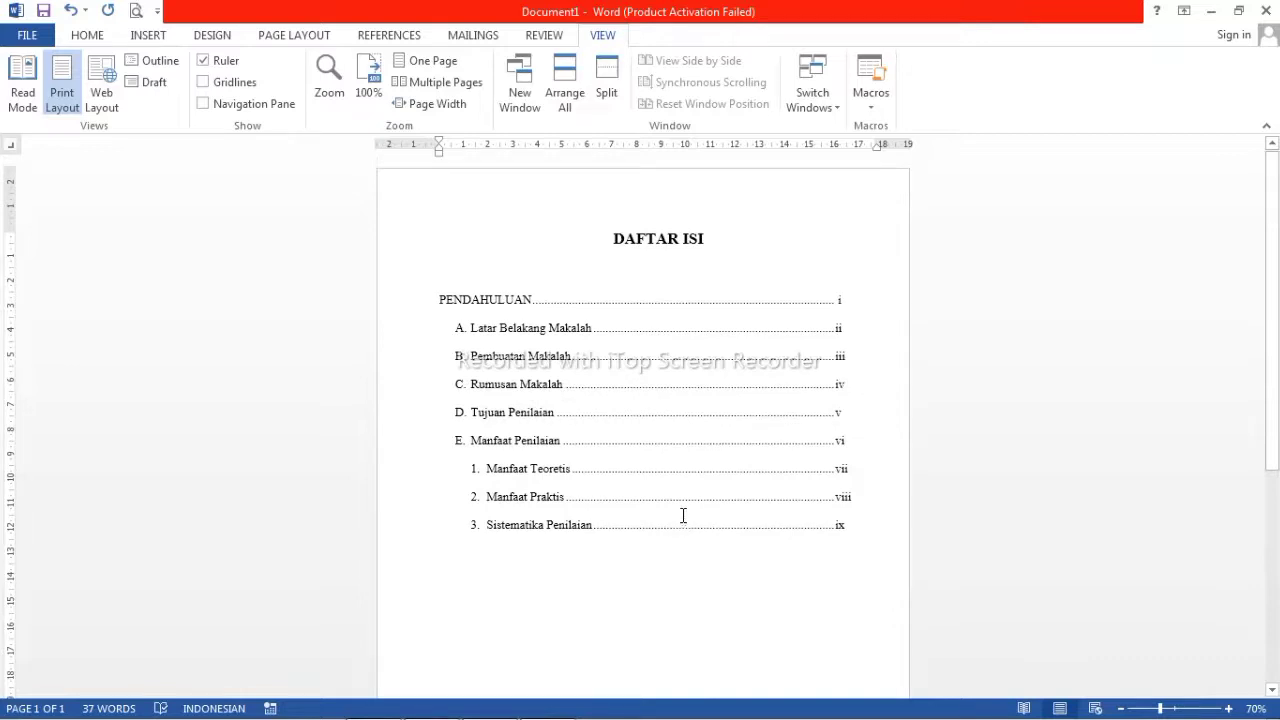